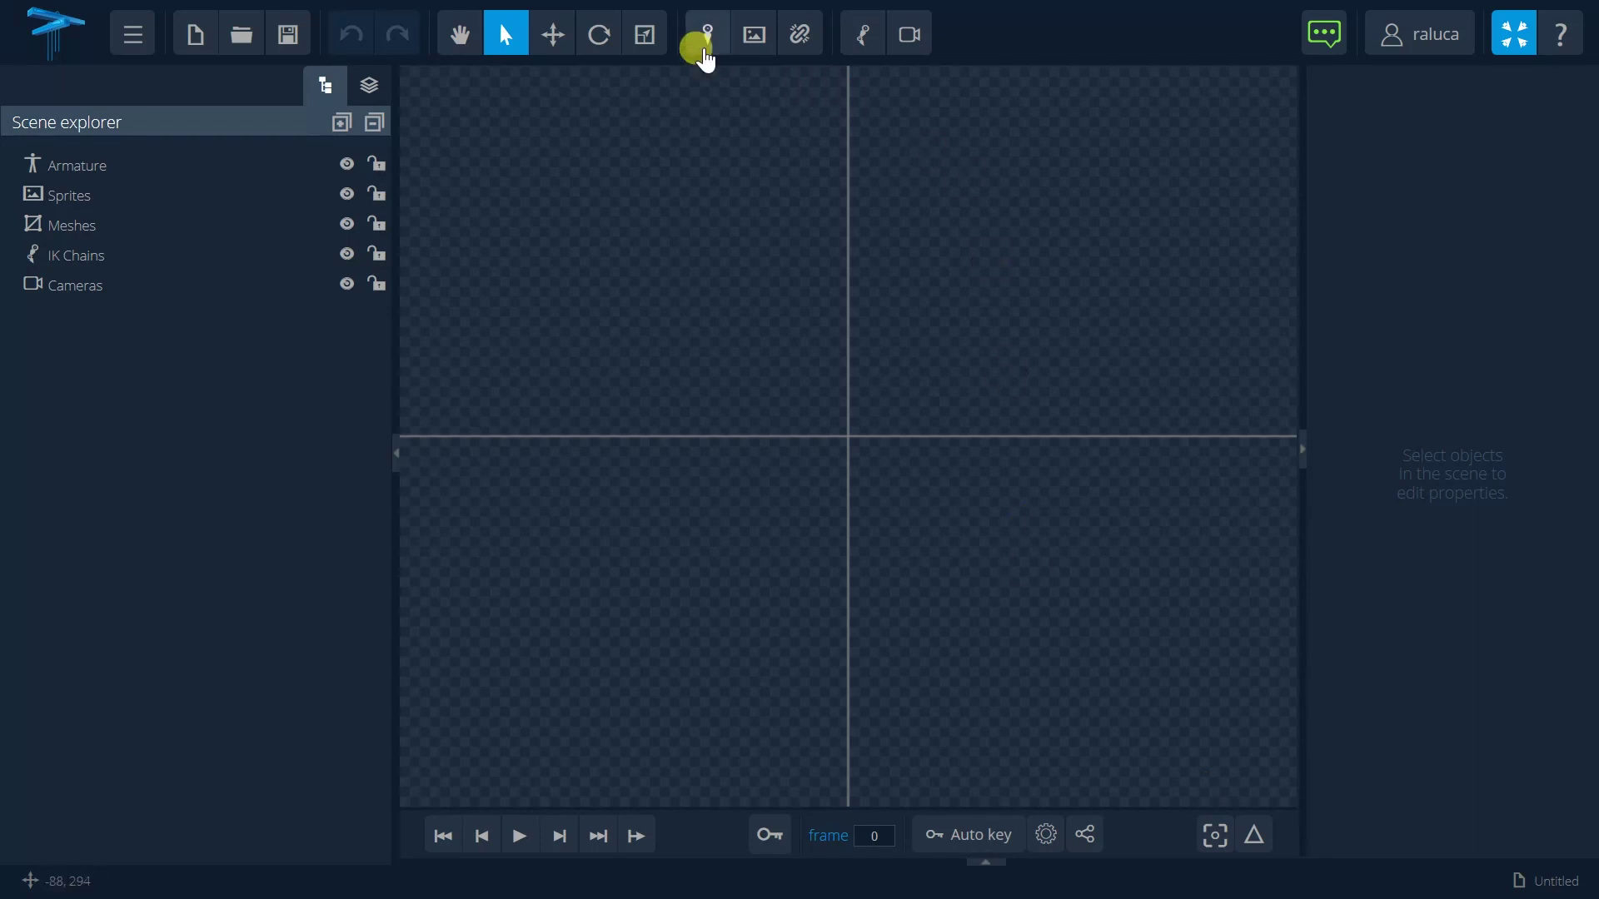
Draw bones 1, 2 and 3 as a connected chain from the upper left to the lower right.
click(707, 34)
click(522, 198)
click(796, 318)
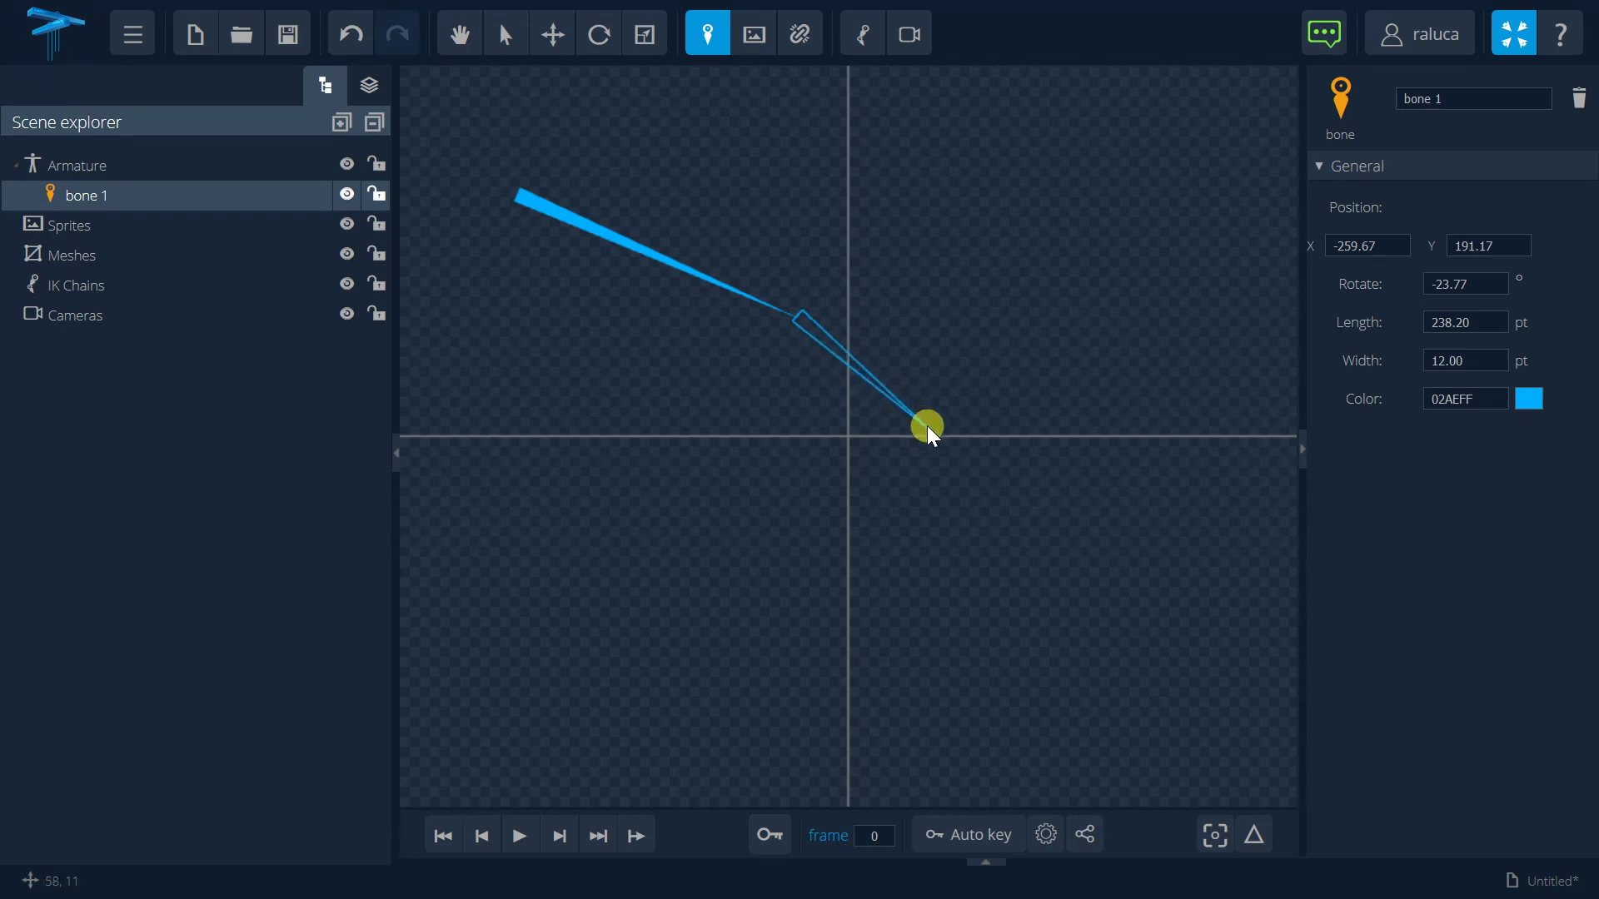
click(952, 444)
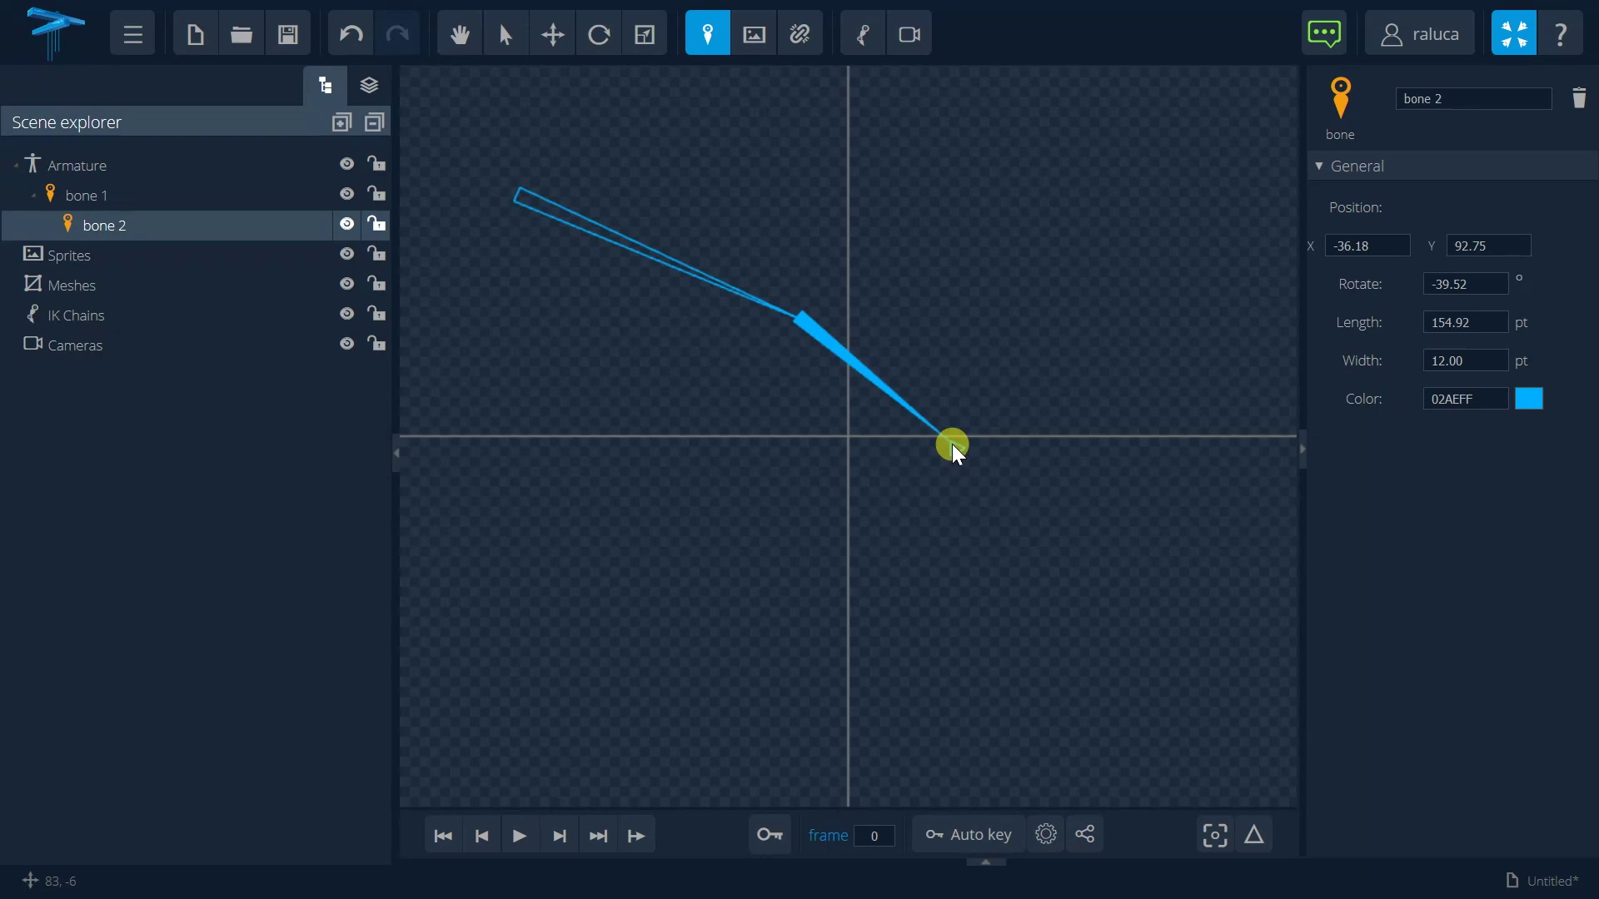
click(1179, 627)
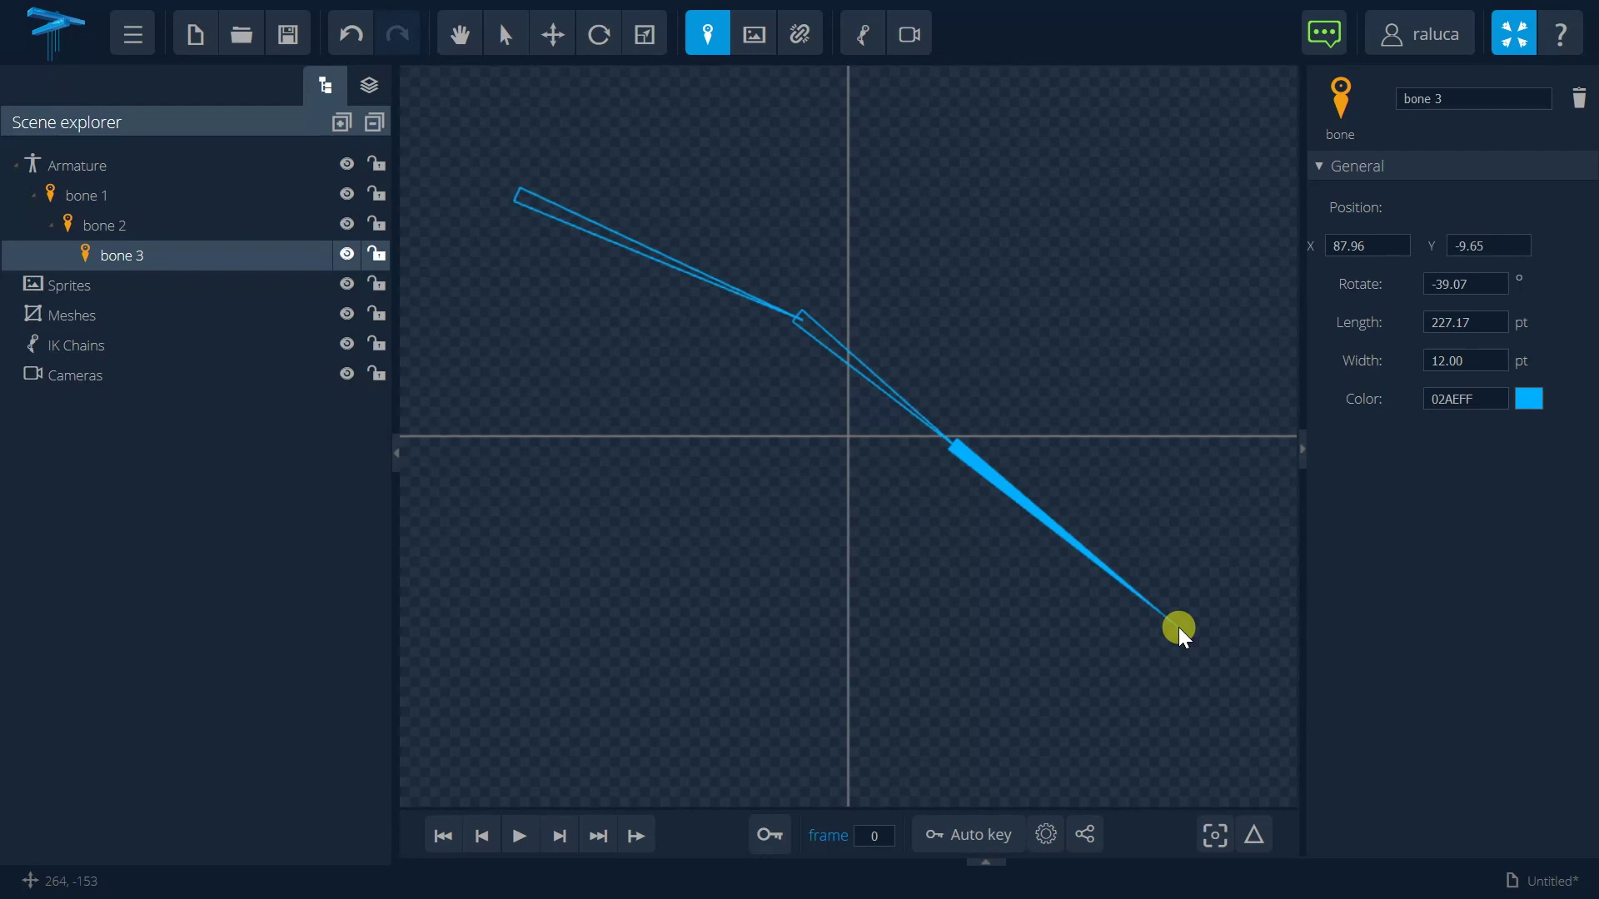
click(552, 37)
Shift the chain slightly by dragging bone 1, then rotate it to about −18.5°.
click(555, 206)
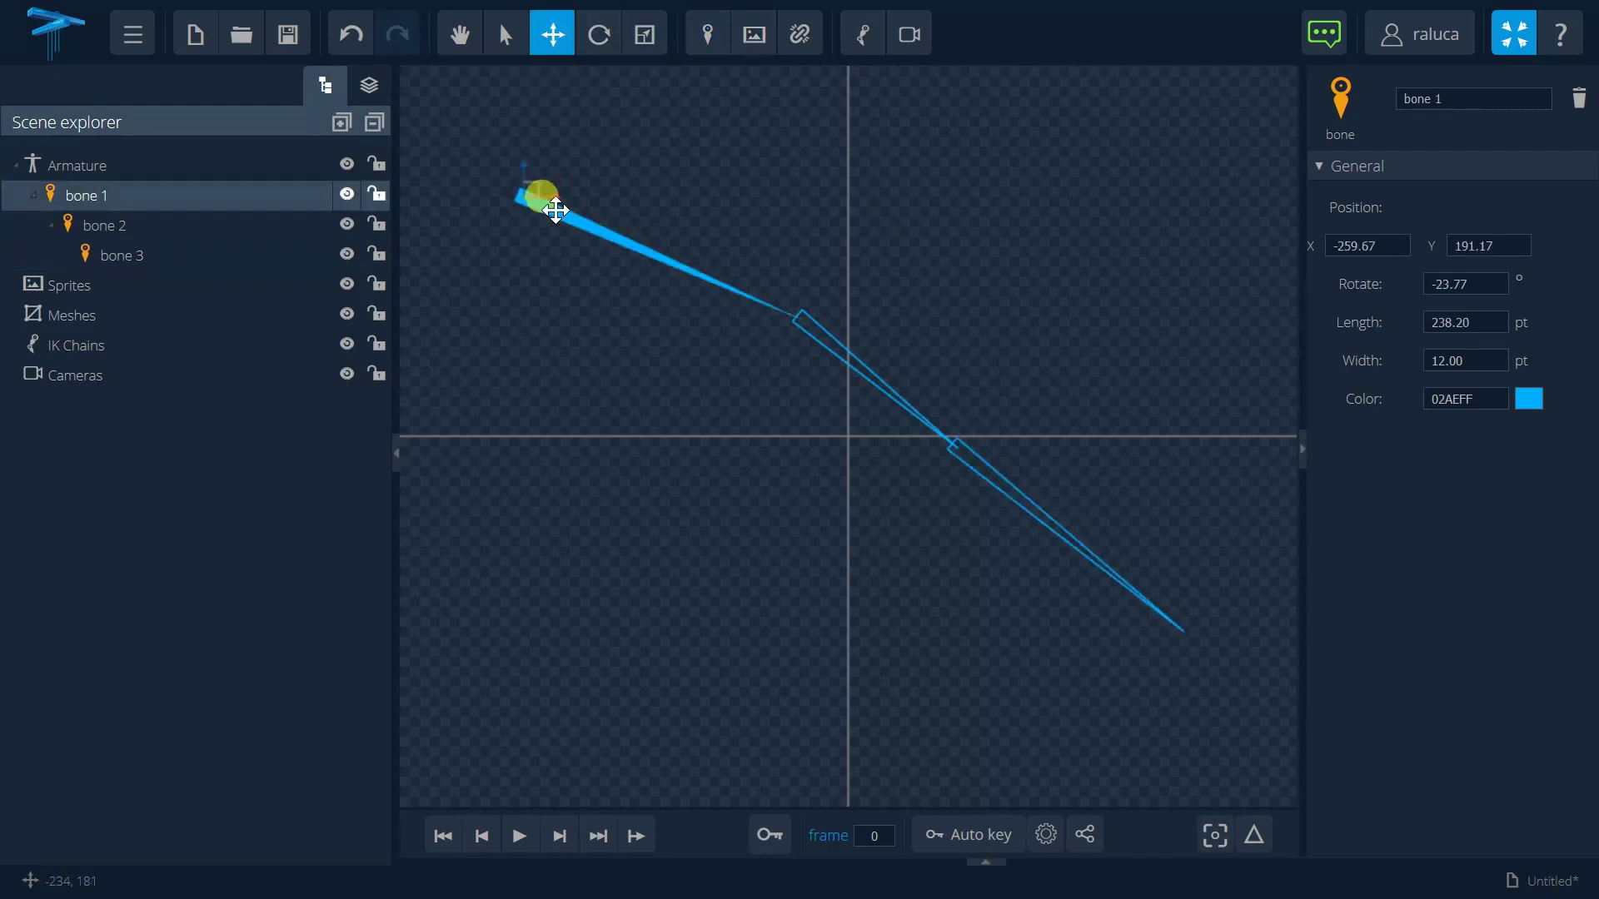
mouse_move(555, 211)
mouse_down()
mouse_move(570, 213)
mouse_move(512, 230)
mouse_move(526, 230)
mouse_up()
click(594, 47)
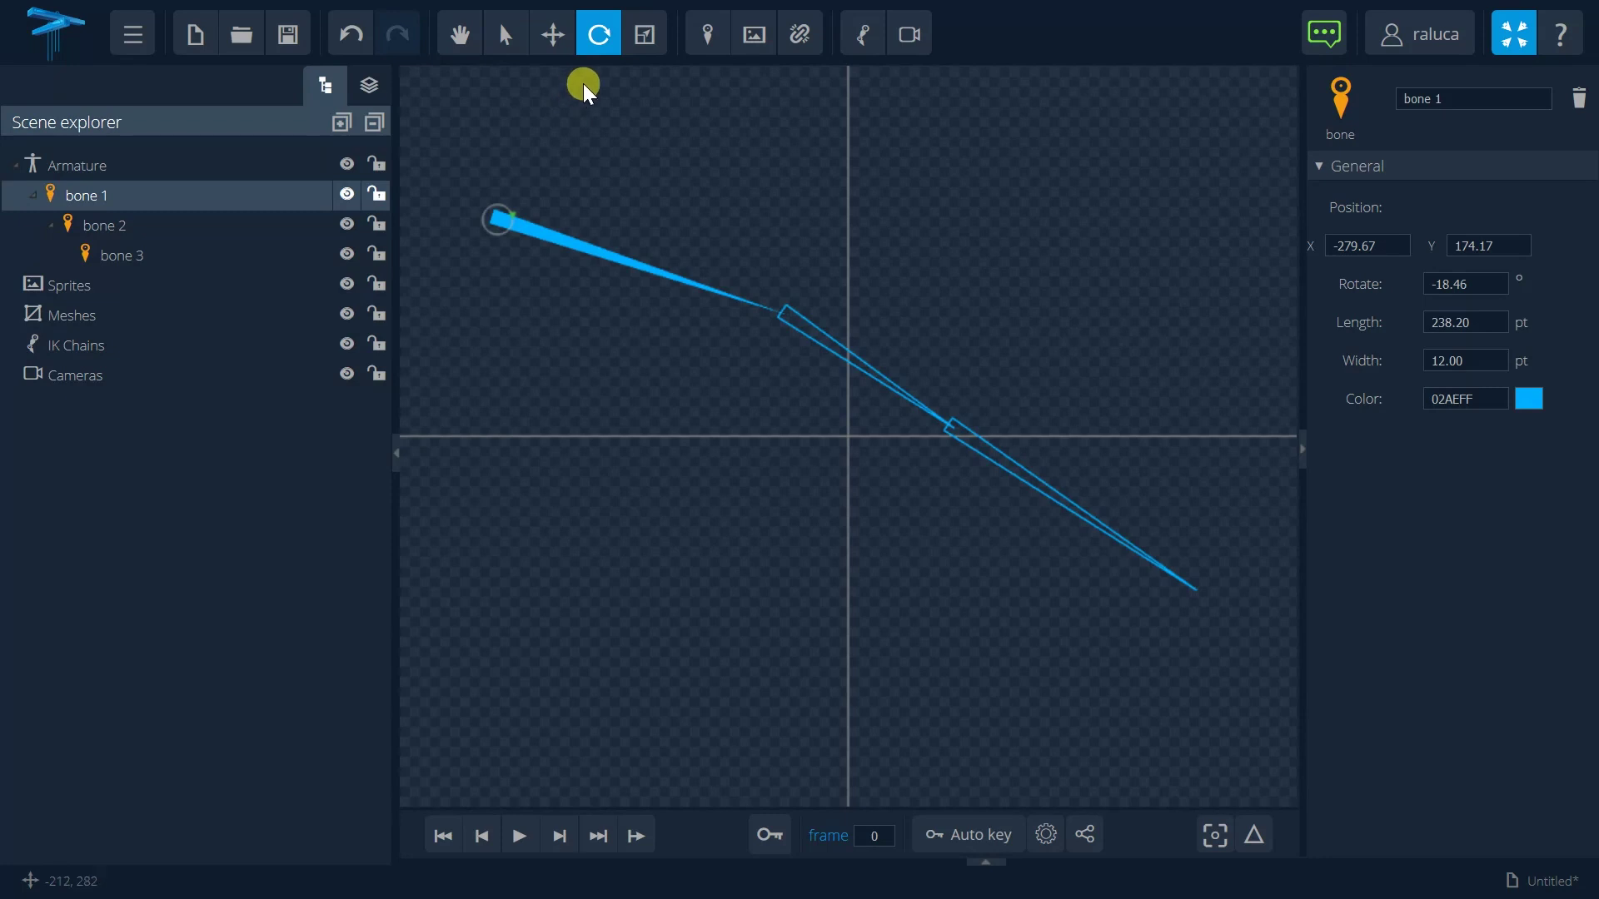
click(552, 35)
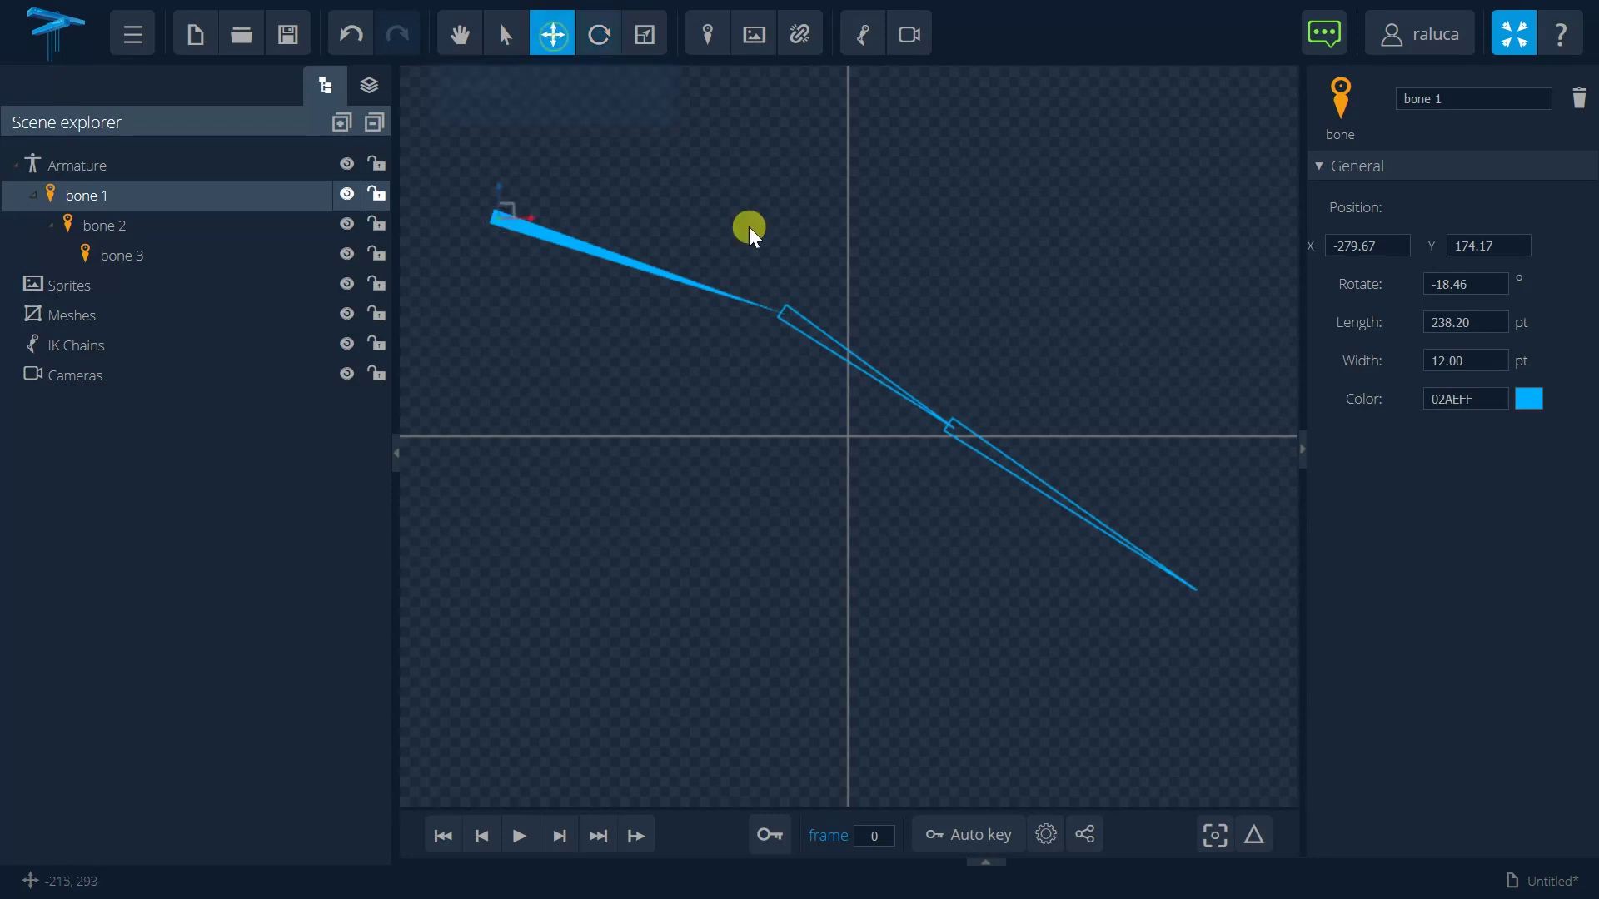
Nudge bone 2's joint and rotate bone 2 to about −33°, with bone 3 following.
click(794, 331)
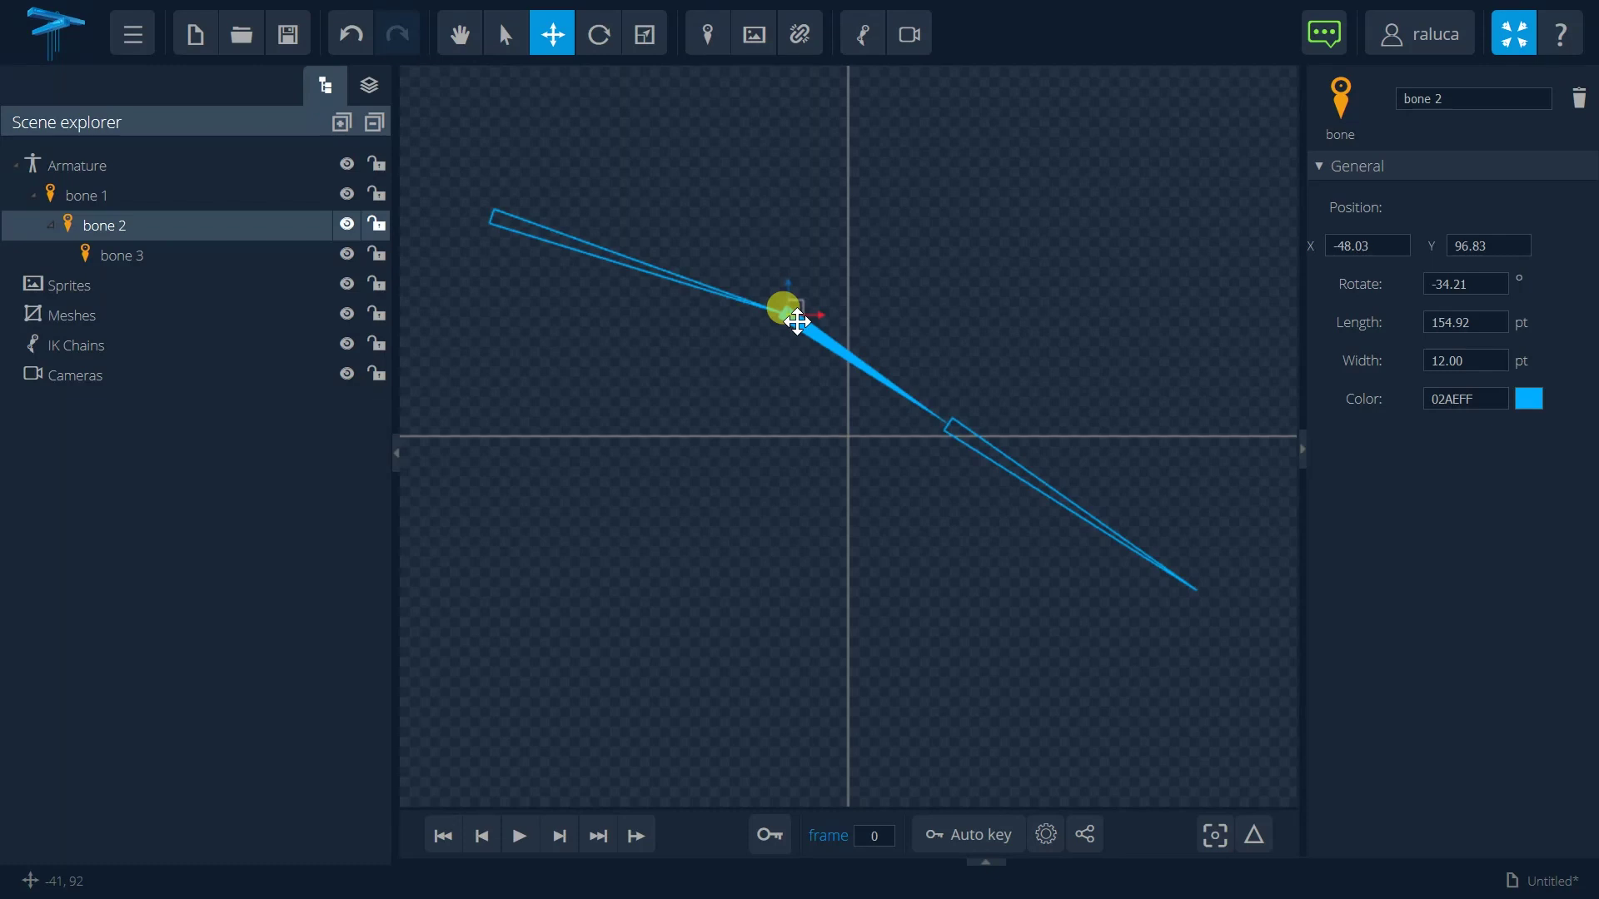
mouse_move(797, 321)
mouse_down()
mouse_move(813, 309)
mouse_move(797, 321)
mouse_up()
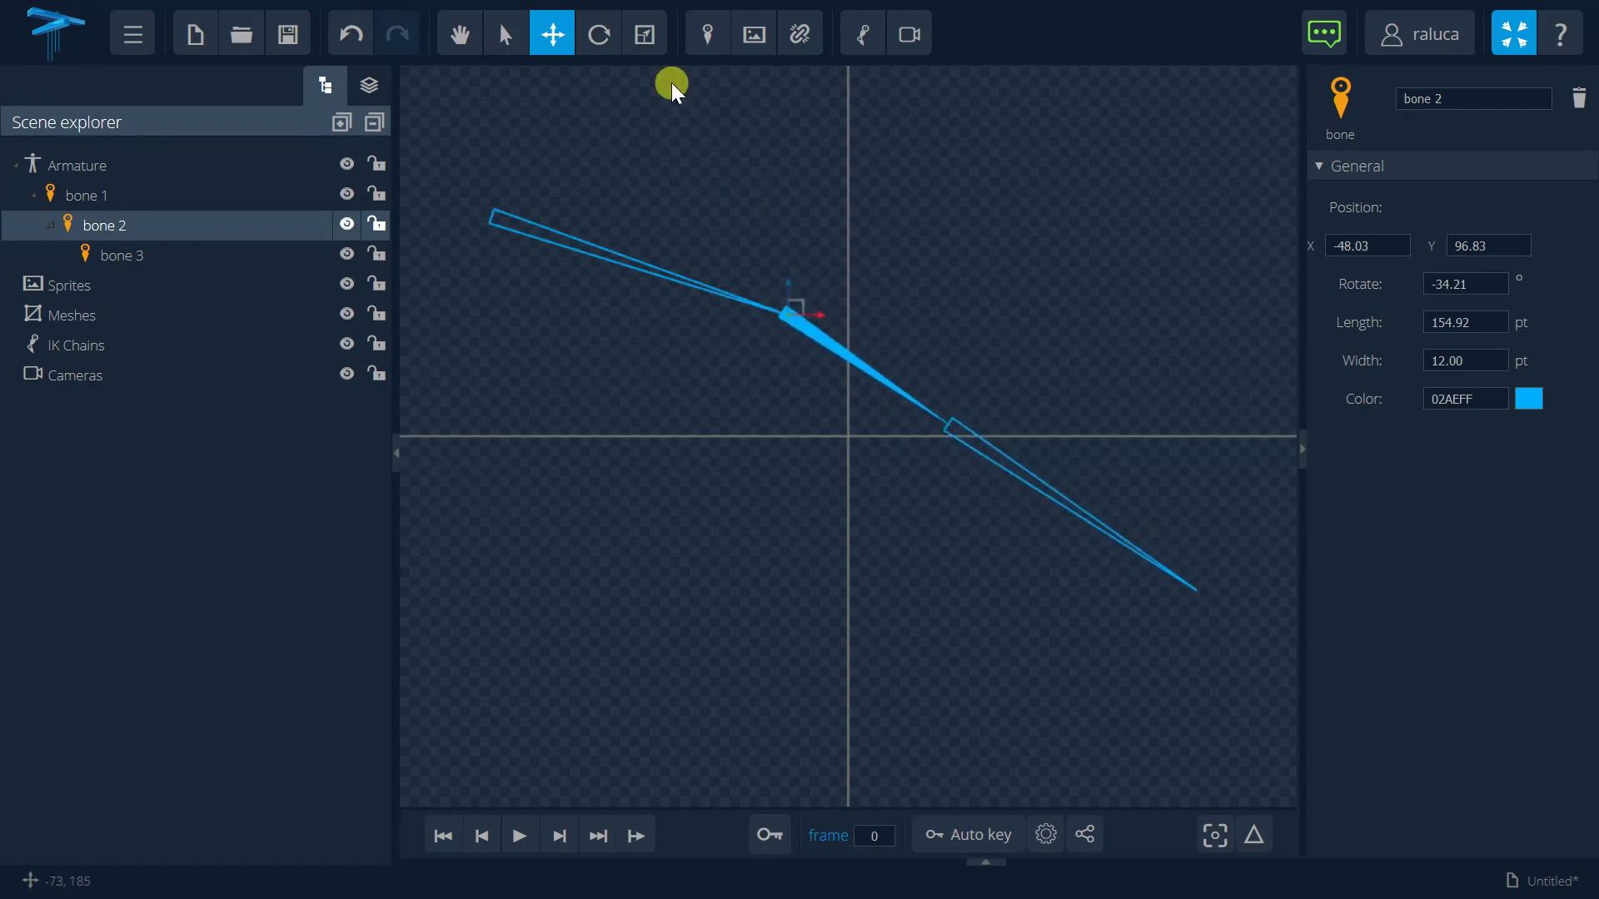
click(598, 34)
mouse_move(846, 356)
mouse_down()
mouse_move(846, 337)
mouse_move(786, 386)
mouse_move(878, 292)
mouse_move(832, 412)
mouse_move(871, 327)
mouse_move(853, 359)
mouse_up()
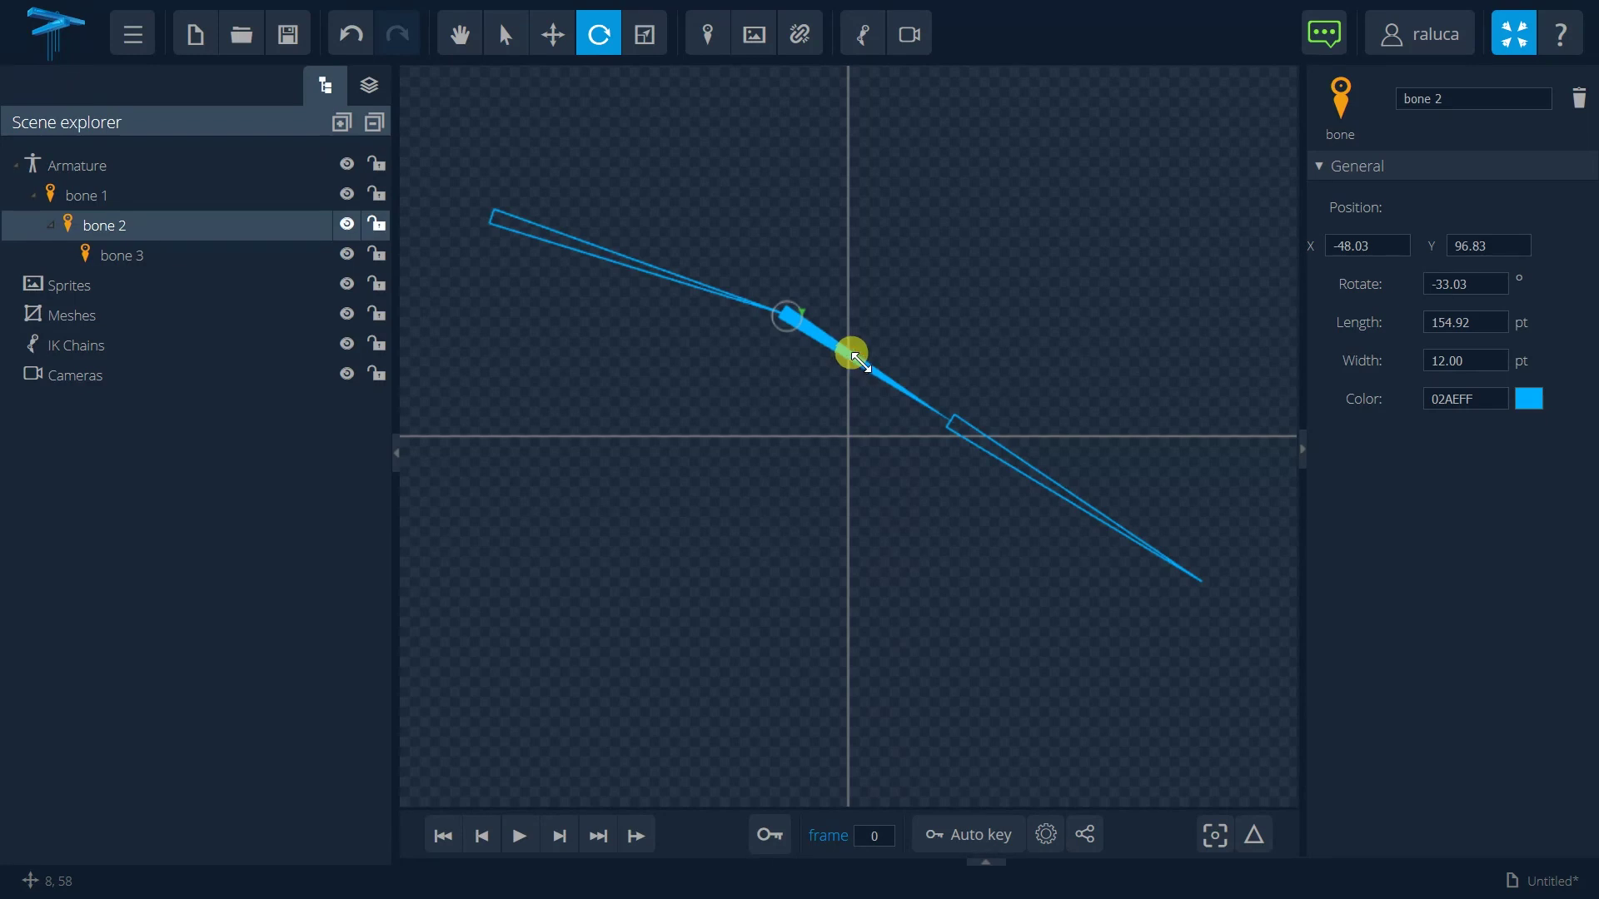
click(888, 329)
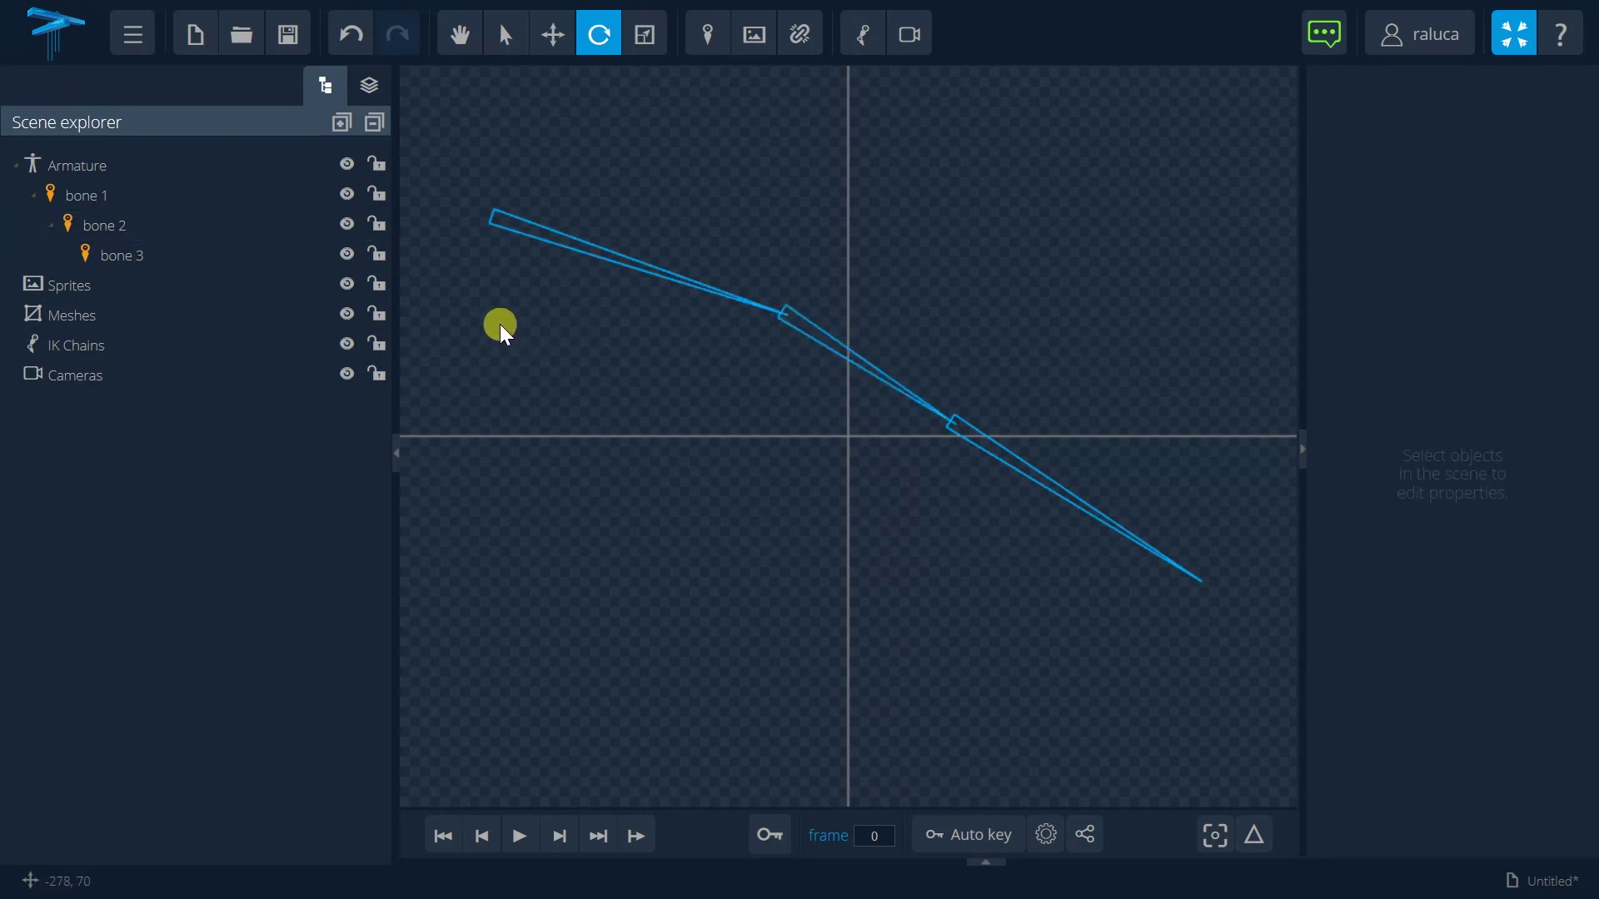
Draw bone 4 as a separate bone on the left of the canvas.
click(644, 38)
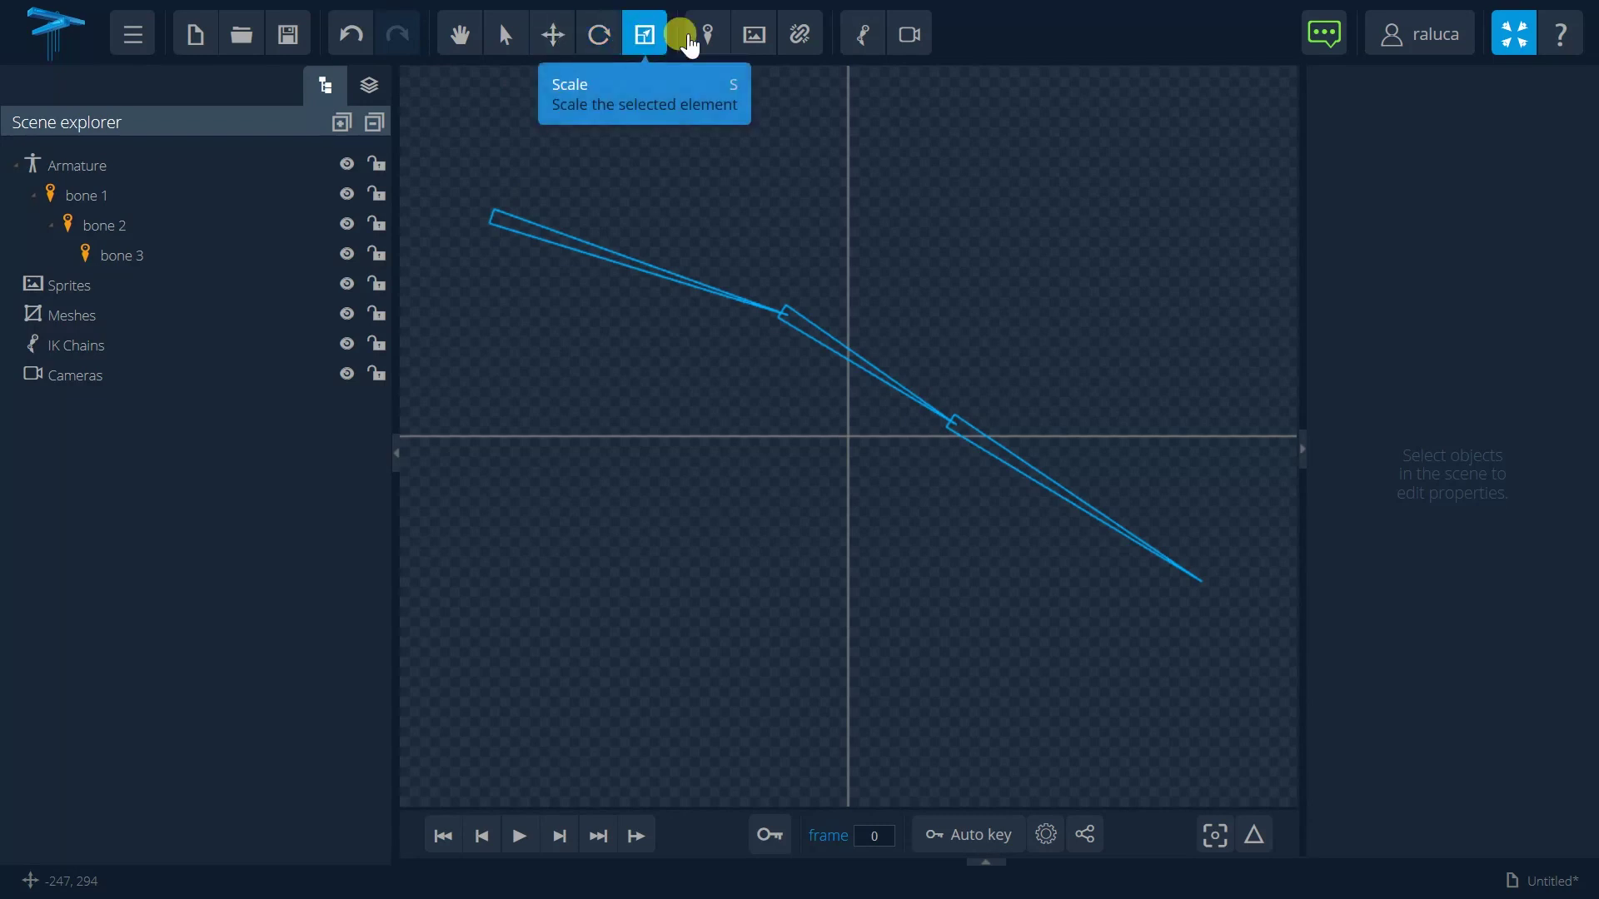
click(708, 34)
drag(509, 414, 652, 483)
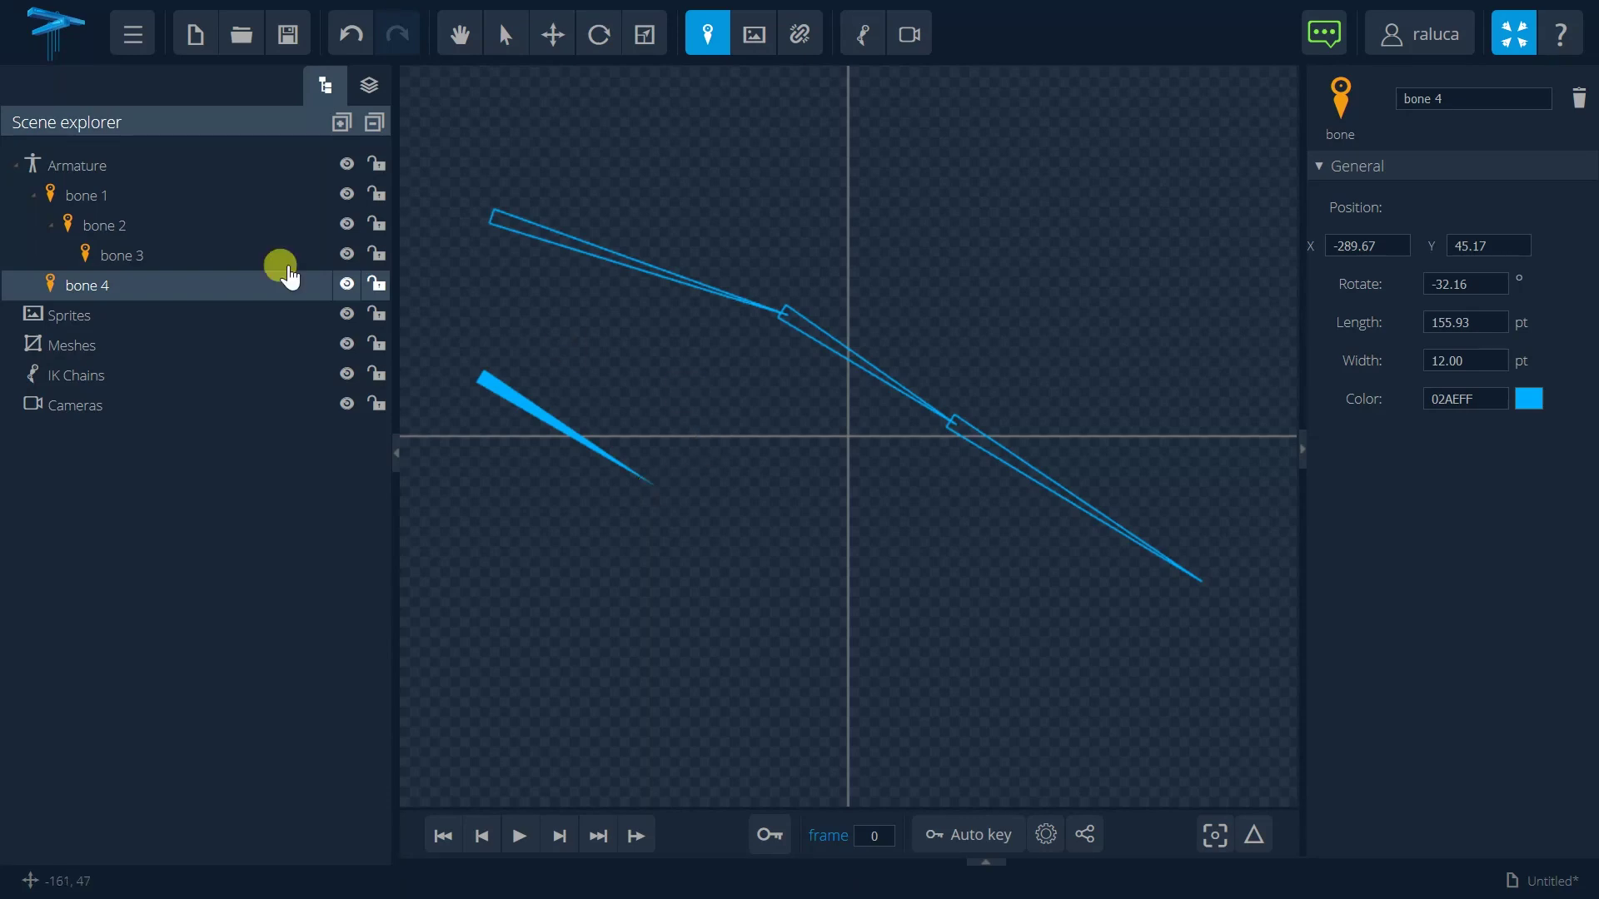
Reparent bone 4 under bone 3 in the Scene explorer.
click(57, 164)
click(78, 287)
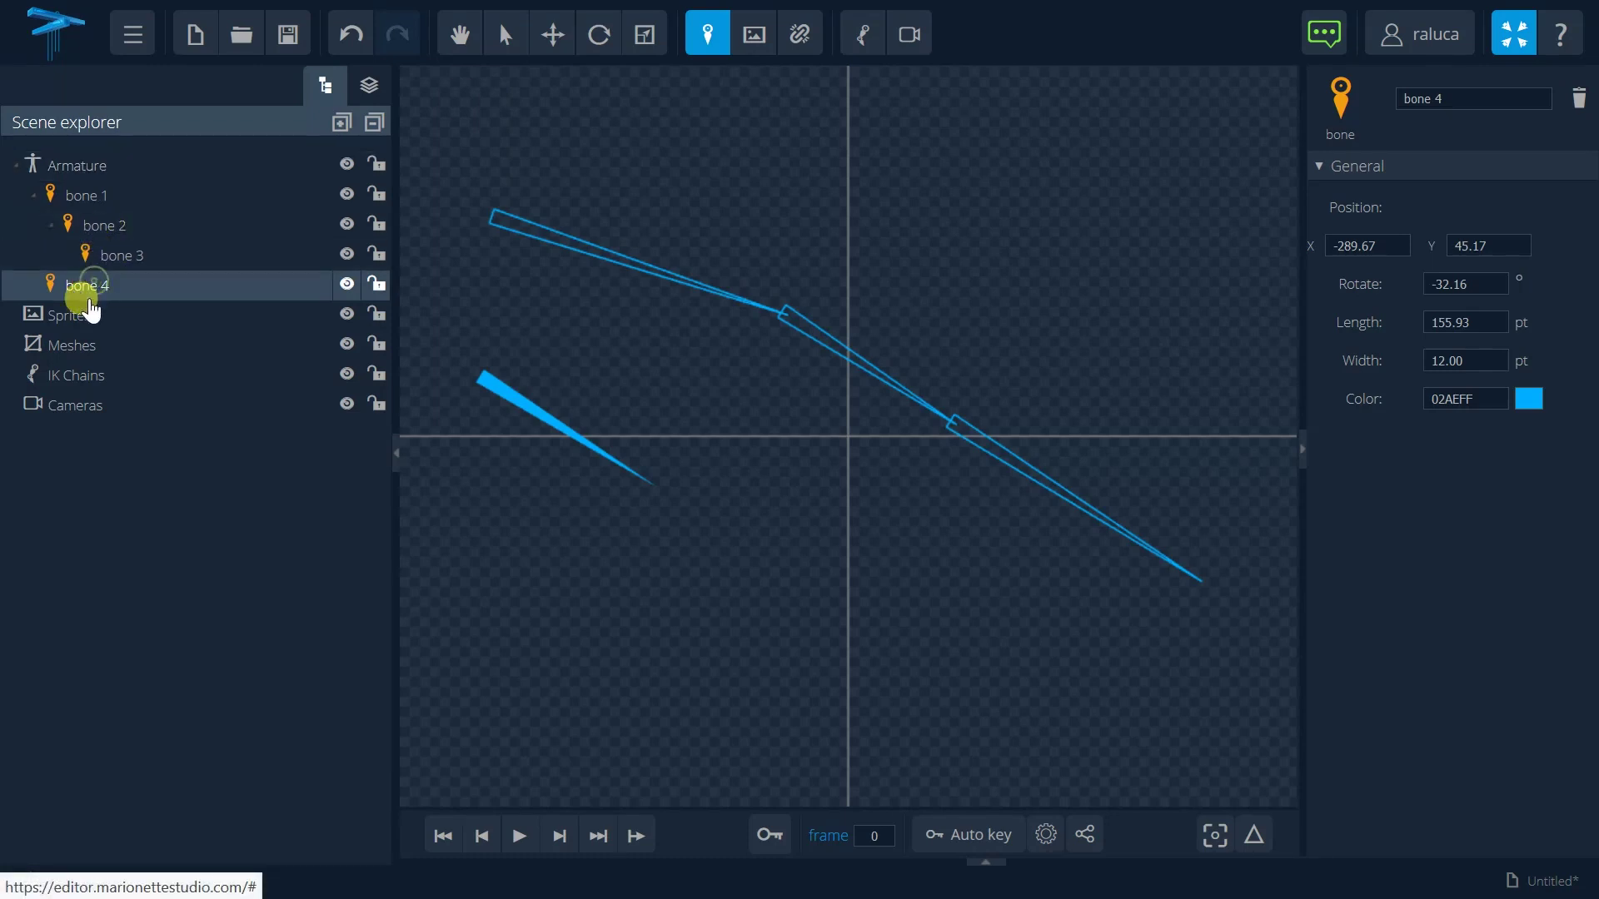
drag(94, 290, 133, 260)
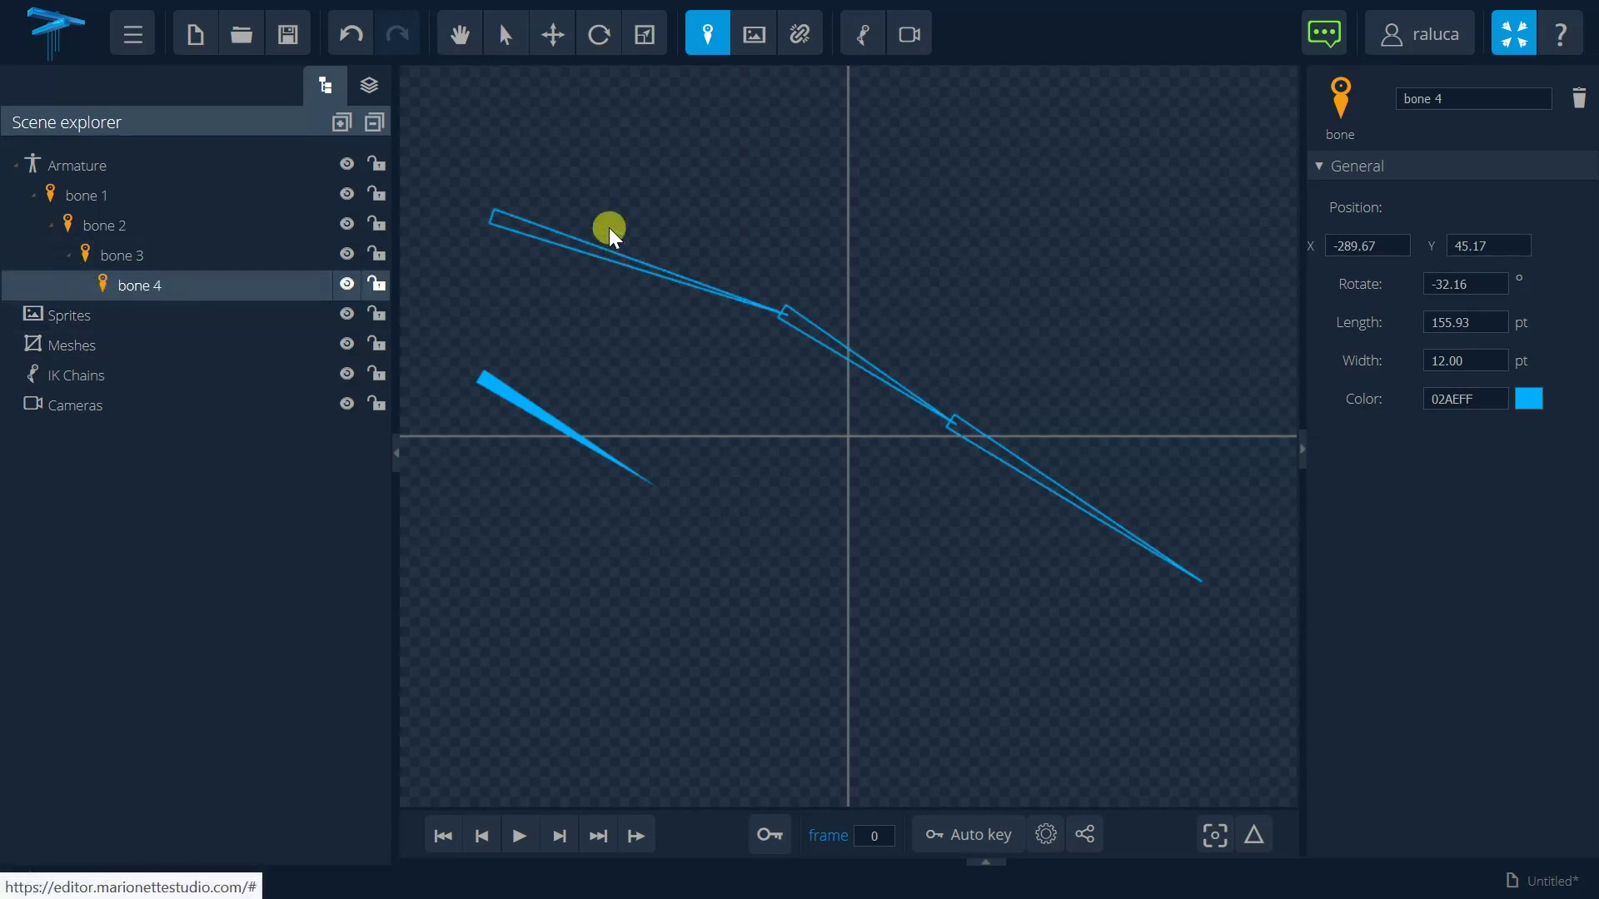
Swing bone 3 and bone 4 slightly around bone 3's base.
click(599, 47)
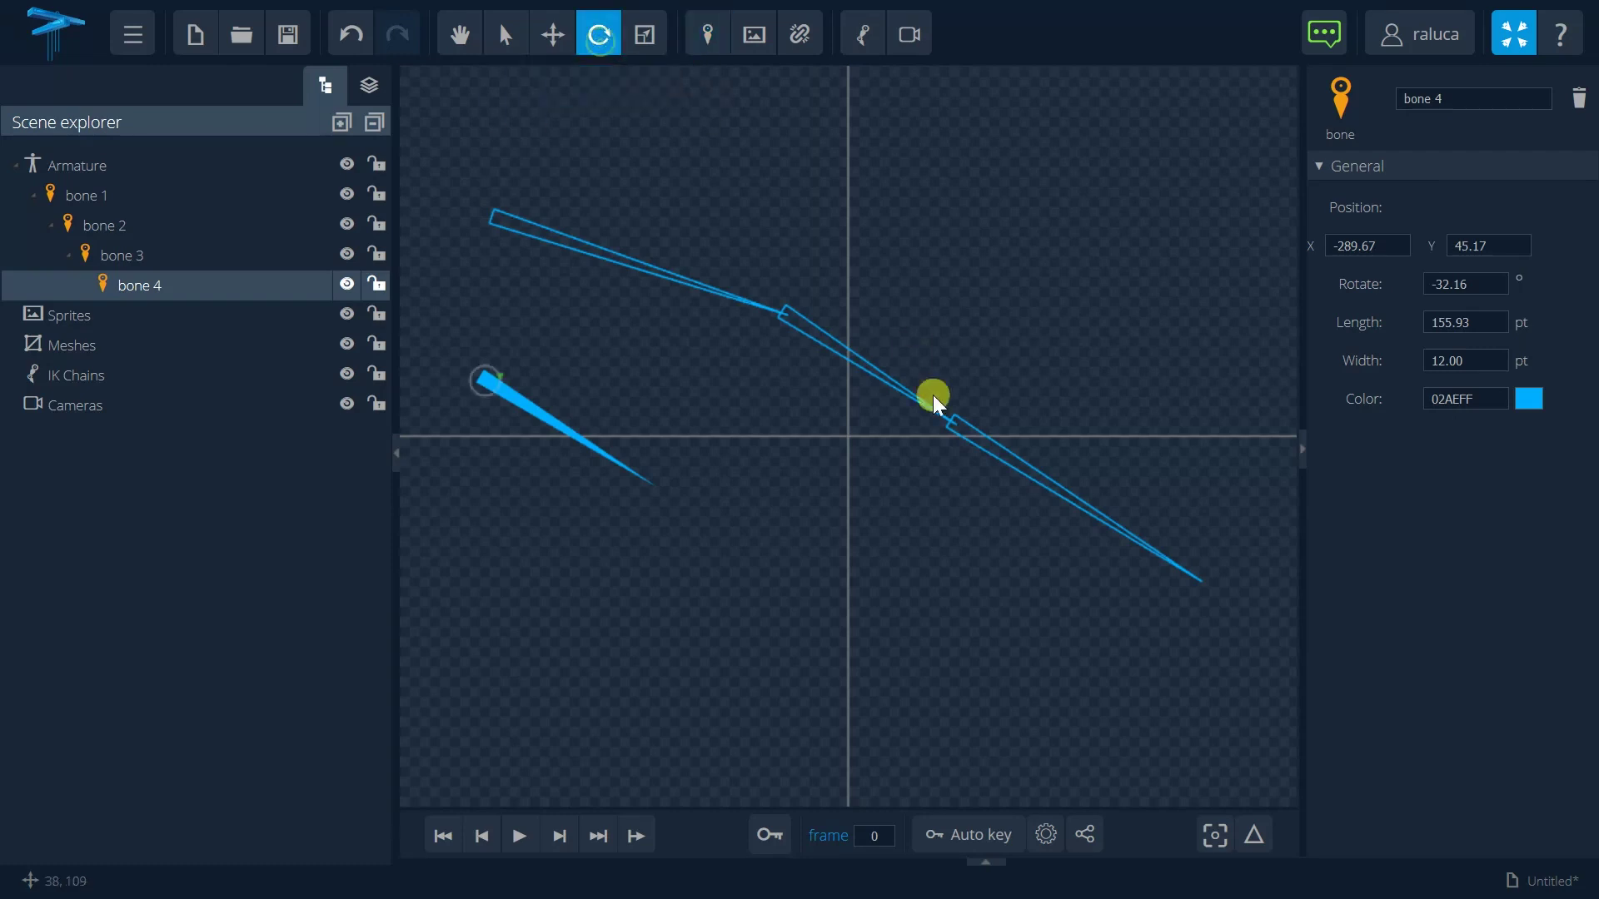
click(981, 445)
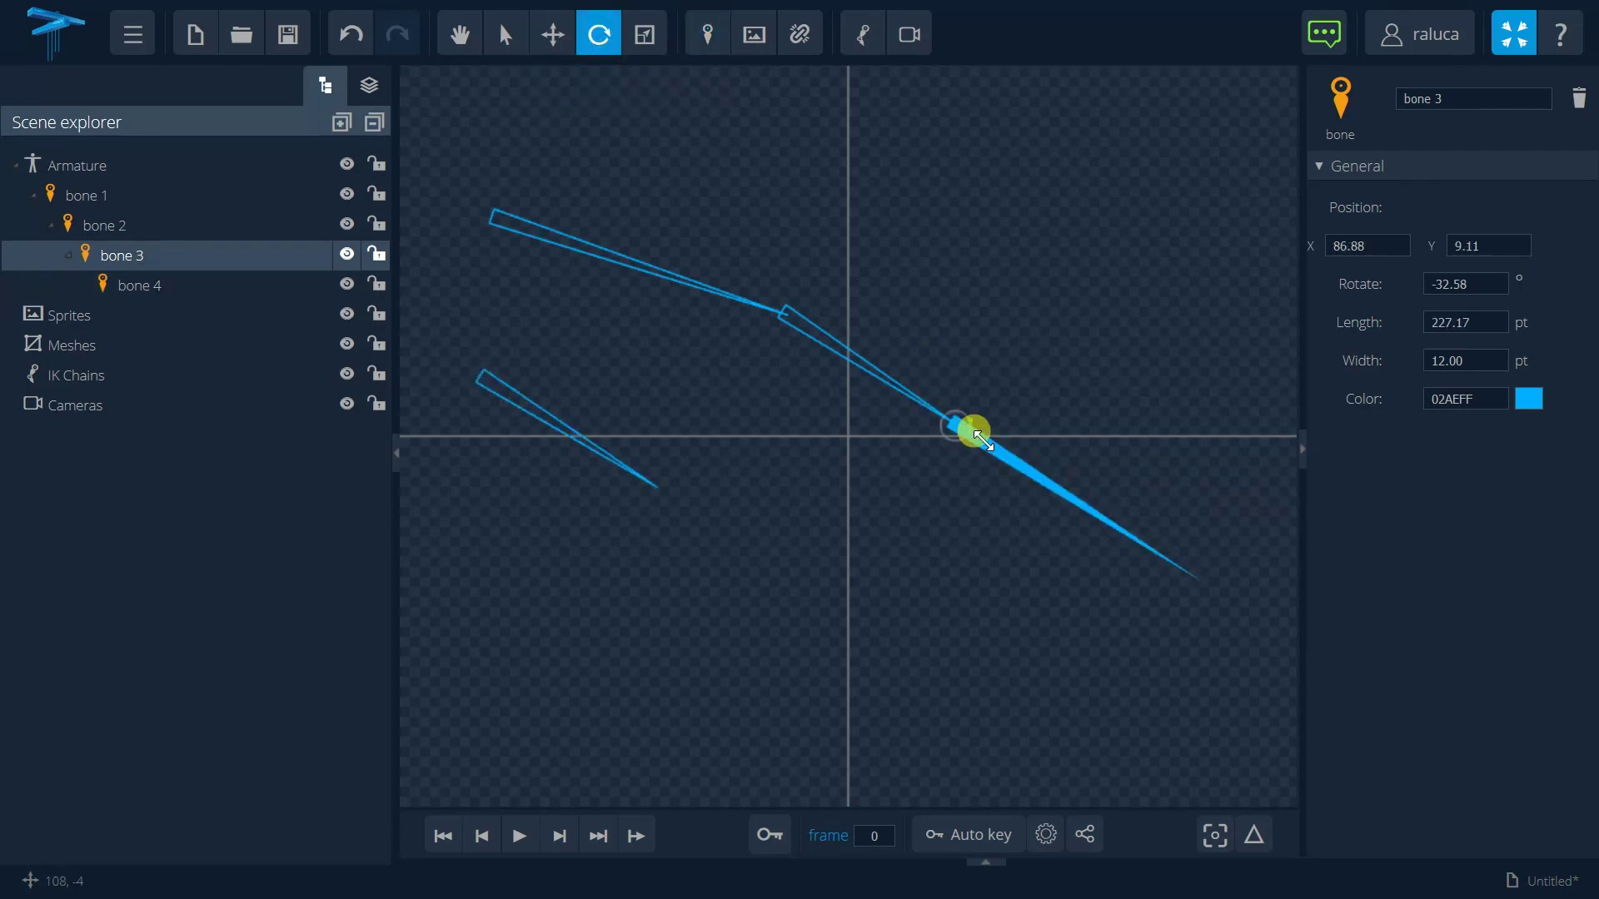
drag(981, 436, 982, 440)
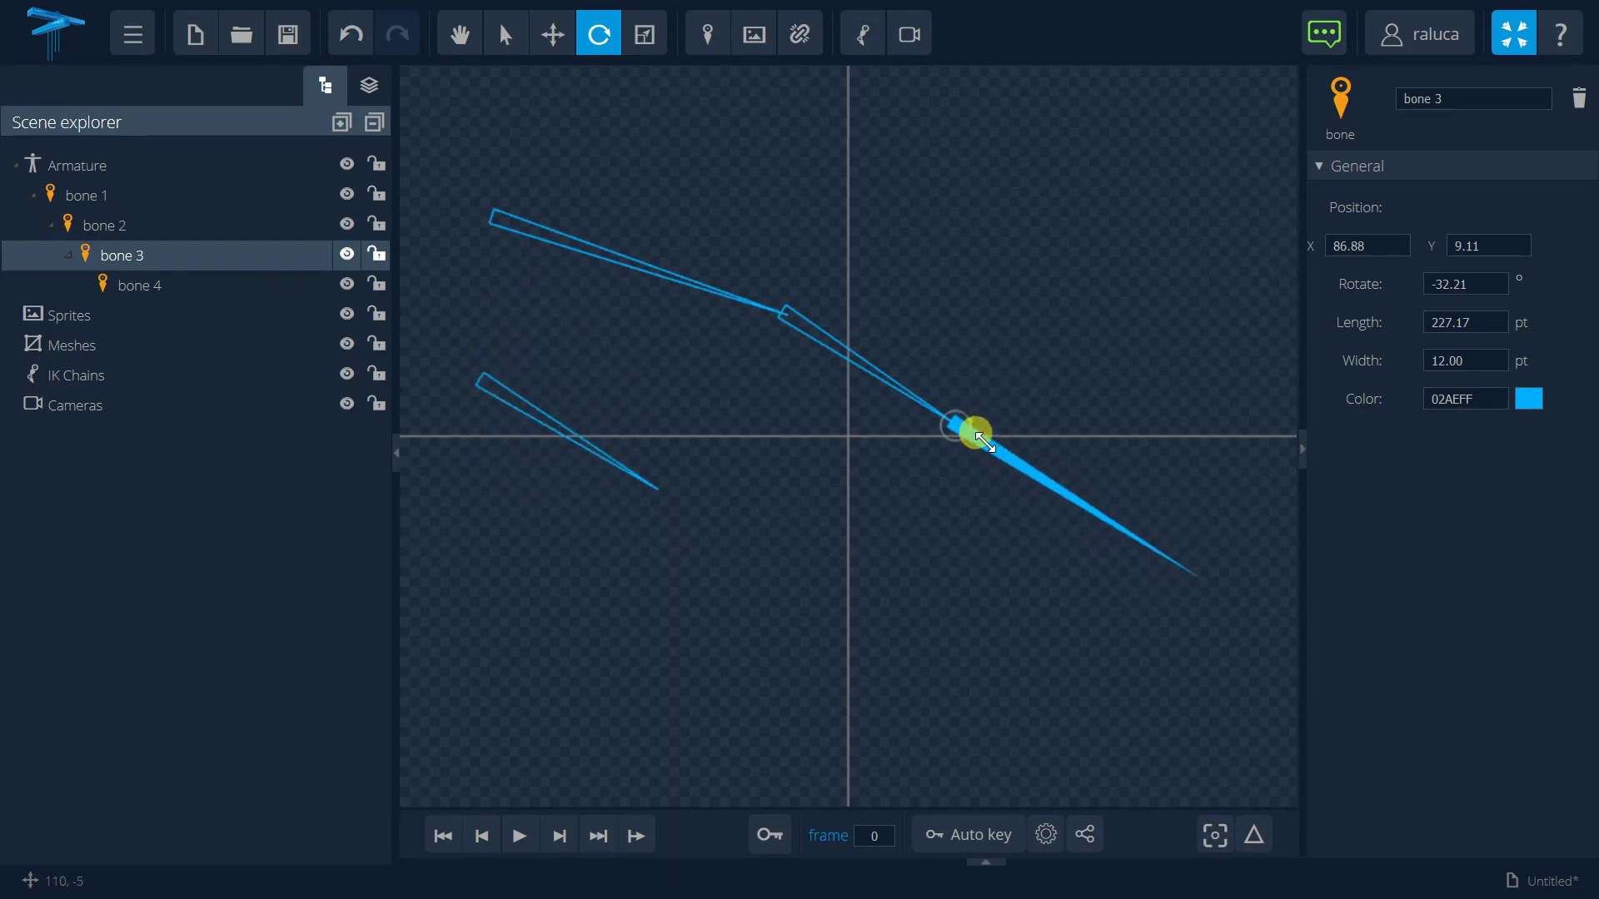
Move bone 4 onto bone 3's tip and fit the whole armature in view.
click(554, 38)
click(498, 379)
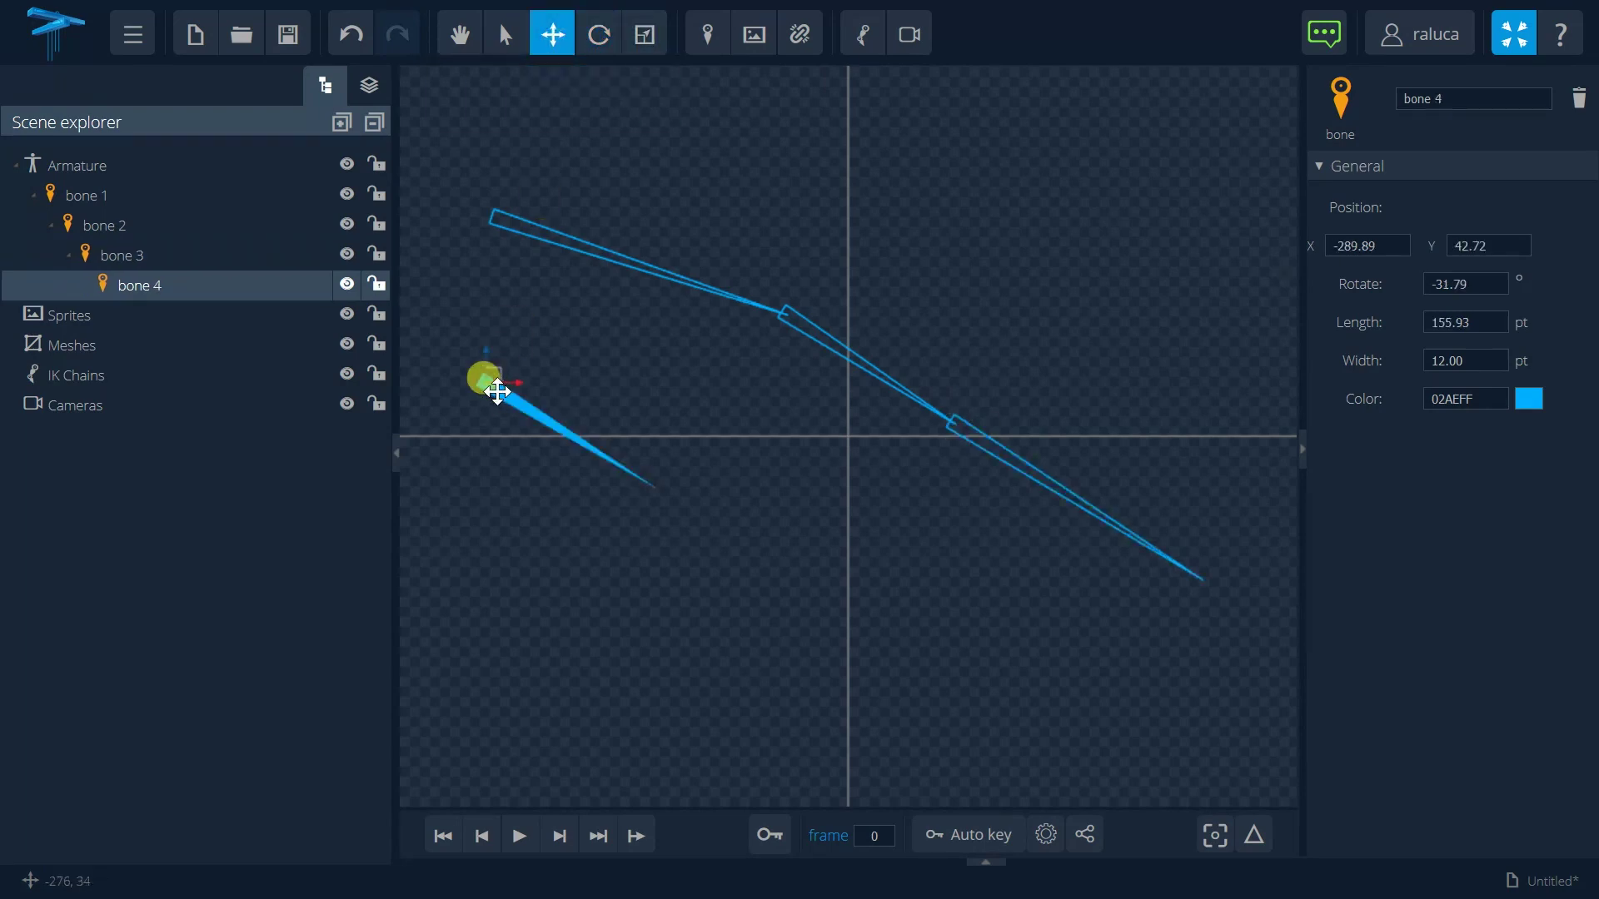
mouse_move(495, 383)
mouse_down()
mouse_move(1151, 548)
mouse_move(1213, 589)
mouse_up()
click(1215, 835)
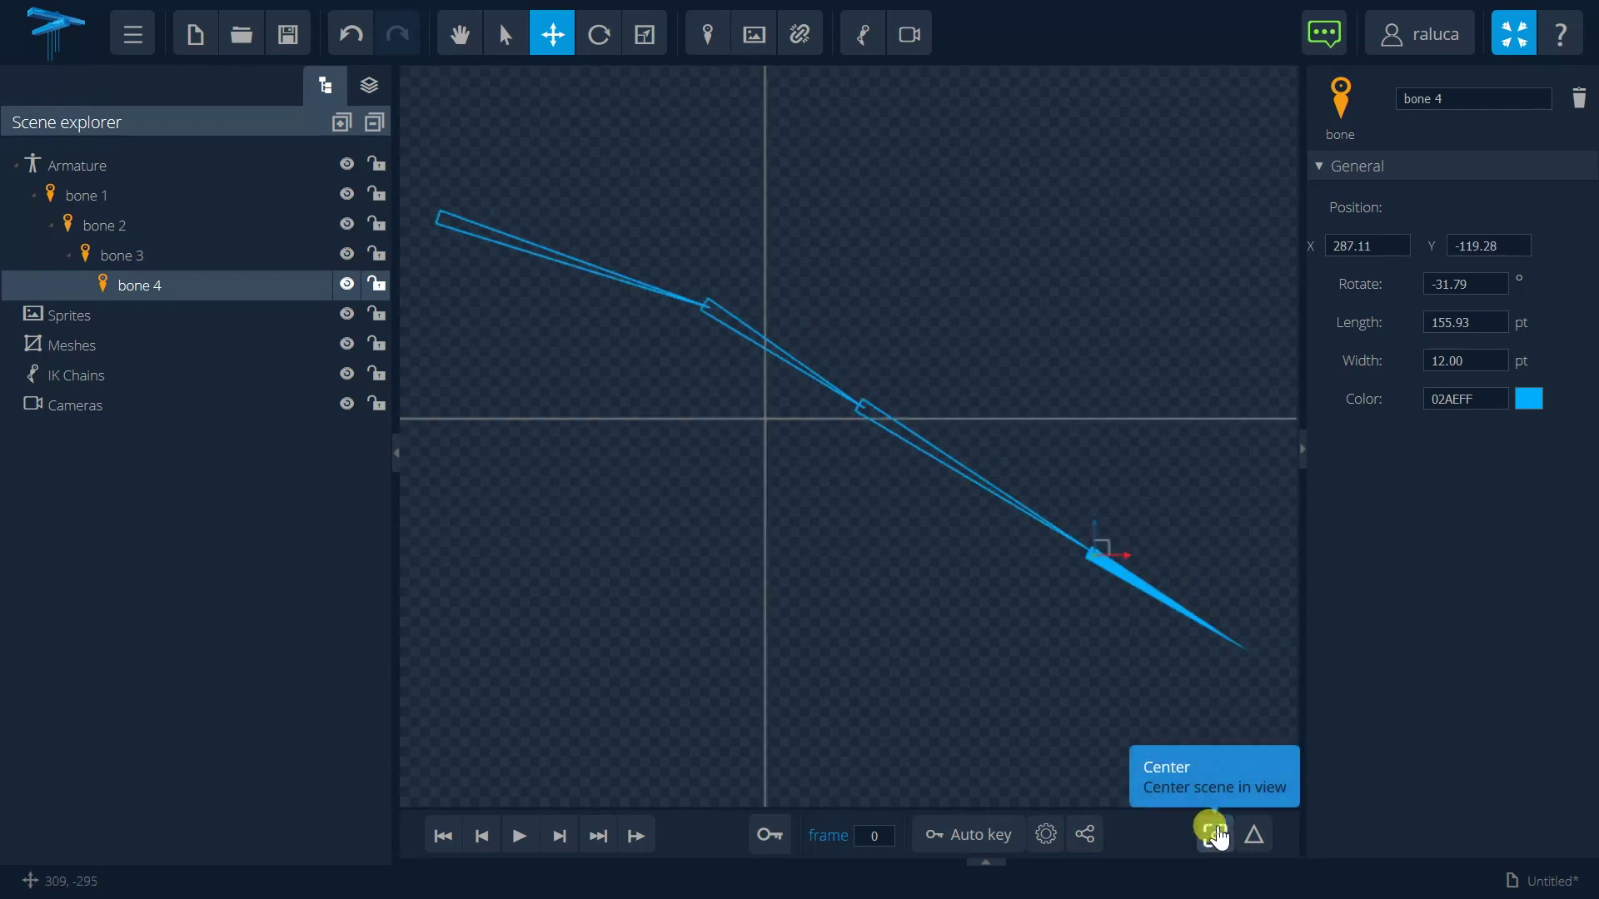
Rotate bone 3 to about −38°, with bone 4 following.
click(598, 34)
click(896, 421)
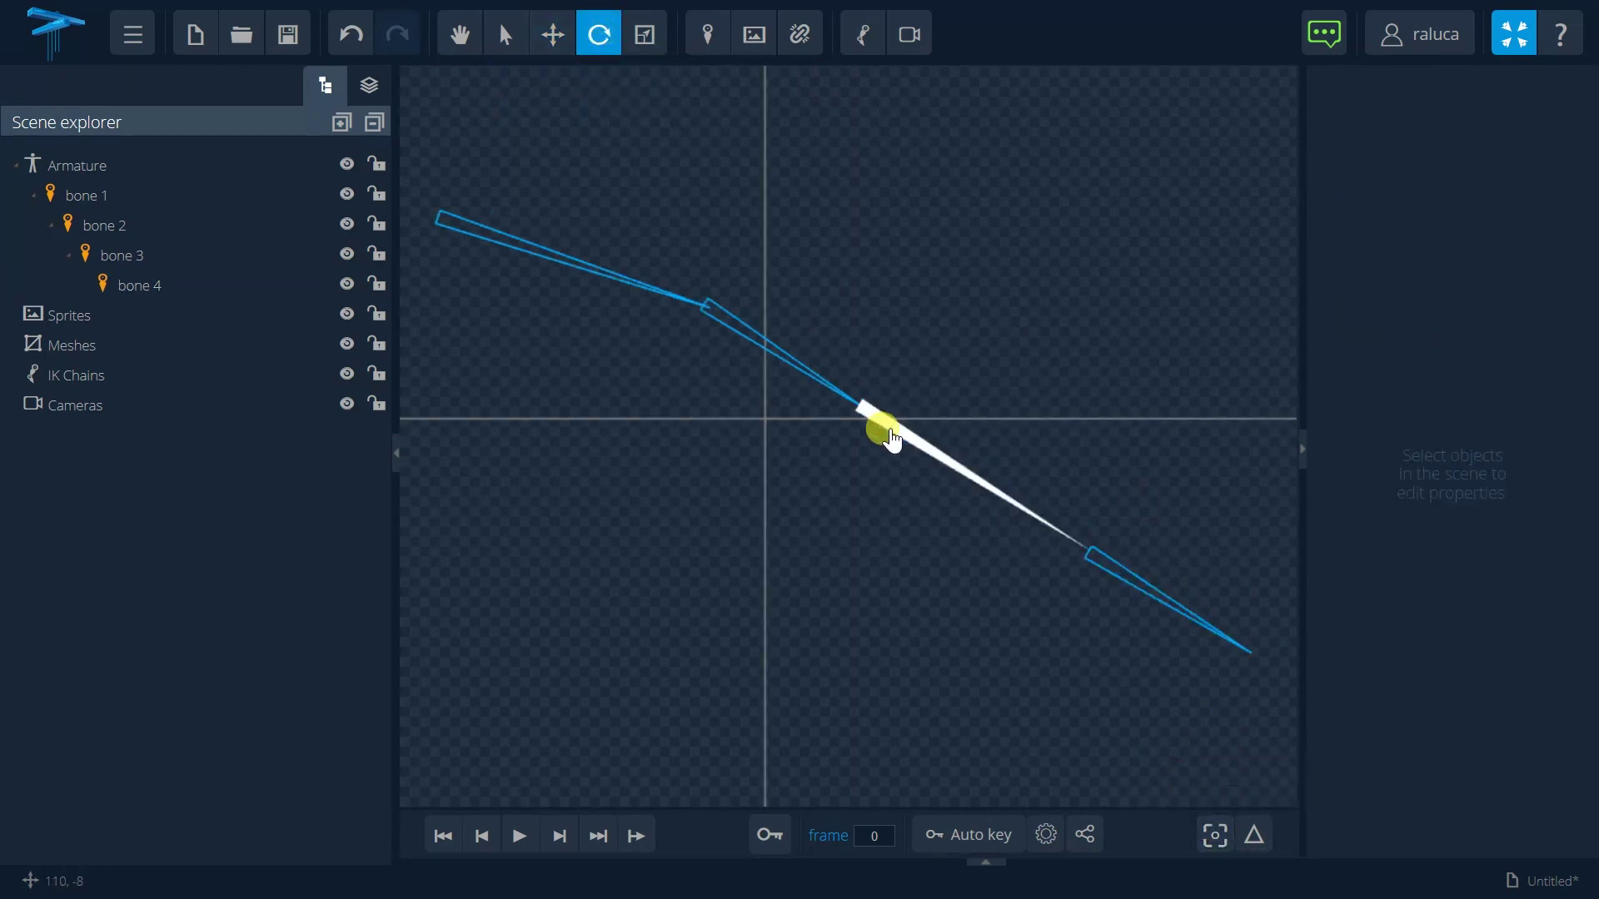
drag(886, 417, 896, 433)
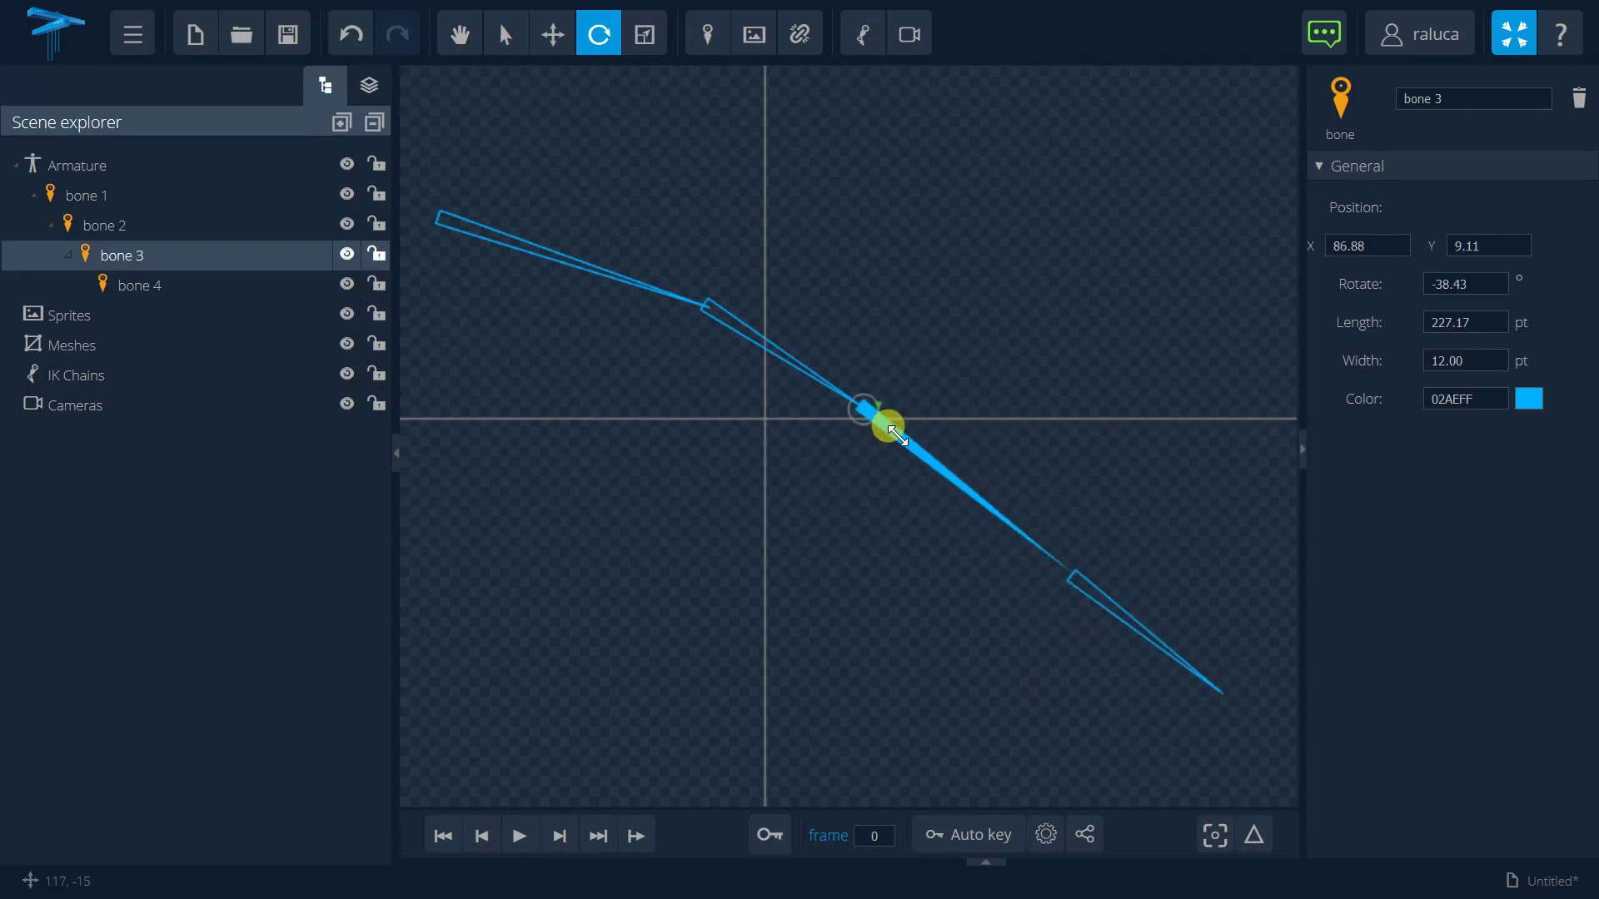